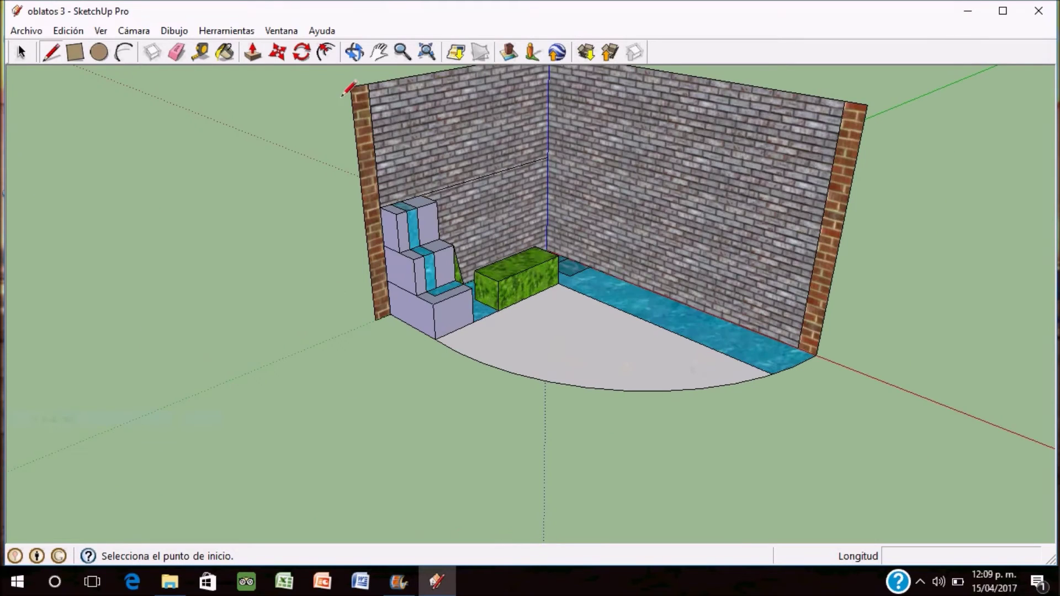
Orbit the oblatos 3 brick corner to view the stepped fountain, back wall and water.
click(355, 52)
mouse_move(409, 210)
mouse_down()
mouse_move(475, 170)
mouse_move(454, 161)
mouse_move(452, 177)
mouse_up()
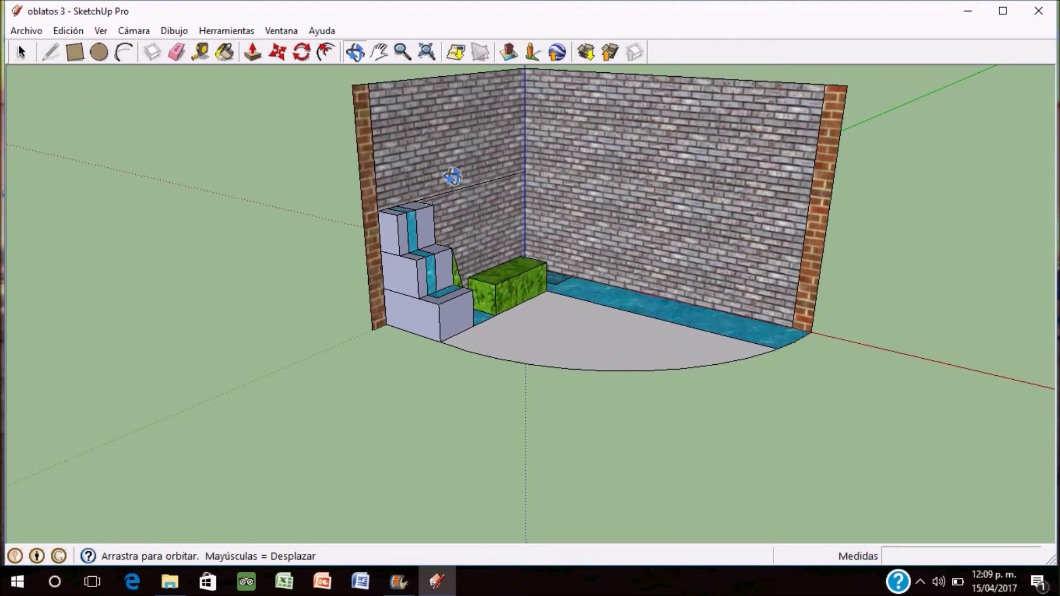
mouse_move(462, 178)
mouse_down()
mouse_move(473, 214)
mouse_move(377, 233)
mouse_move(551, 245)
mouse_move(552, 210)
mouse_up()
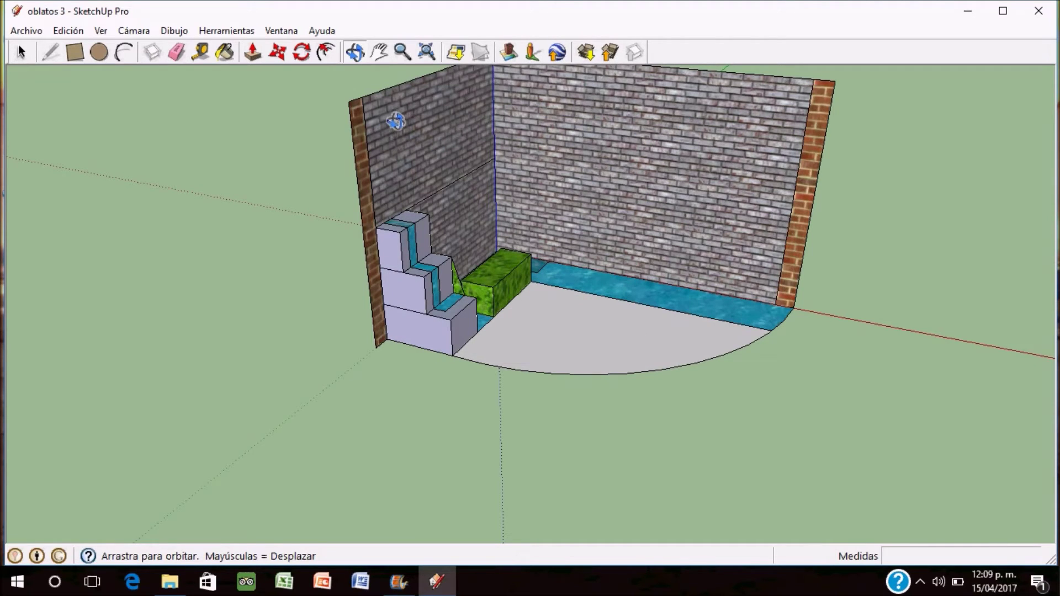
mouse_move(591, 111)
mouse_down()
mouse_move(601, 198)
mouse_move(601, 185)
mouse_up()
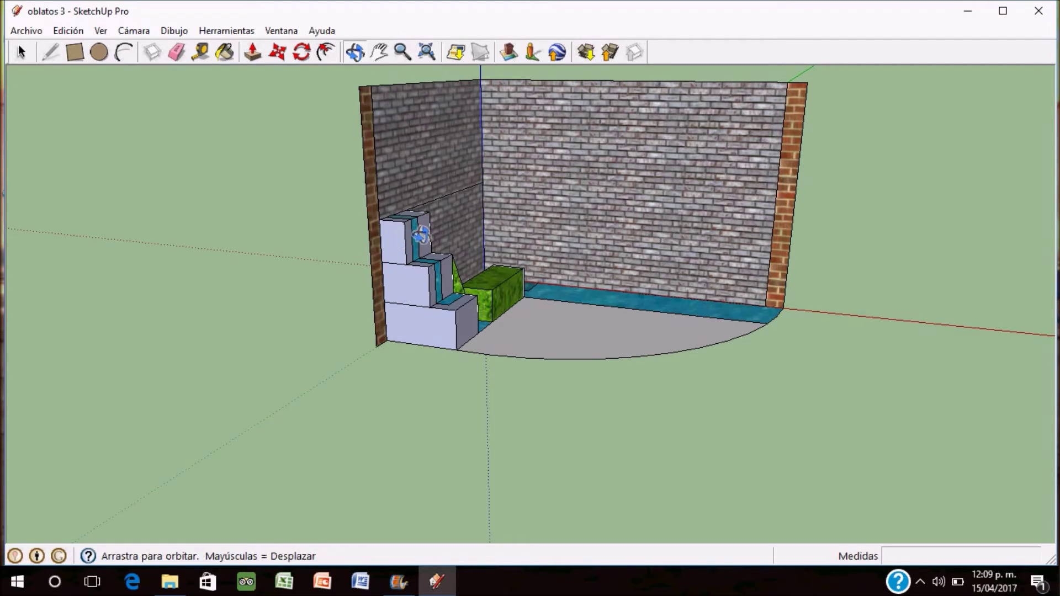
mouse_move(500, 288)
mouse_down()
mouse_move(509, 398)
mouse_move(563, 324)
mouse_move(478, 367)
mouse_up()
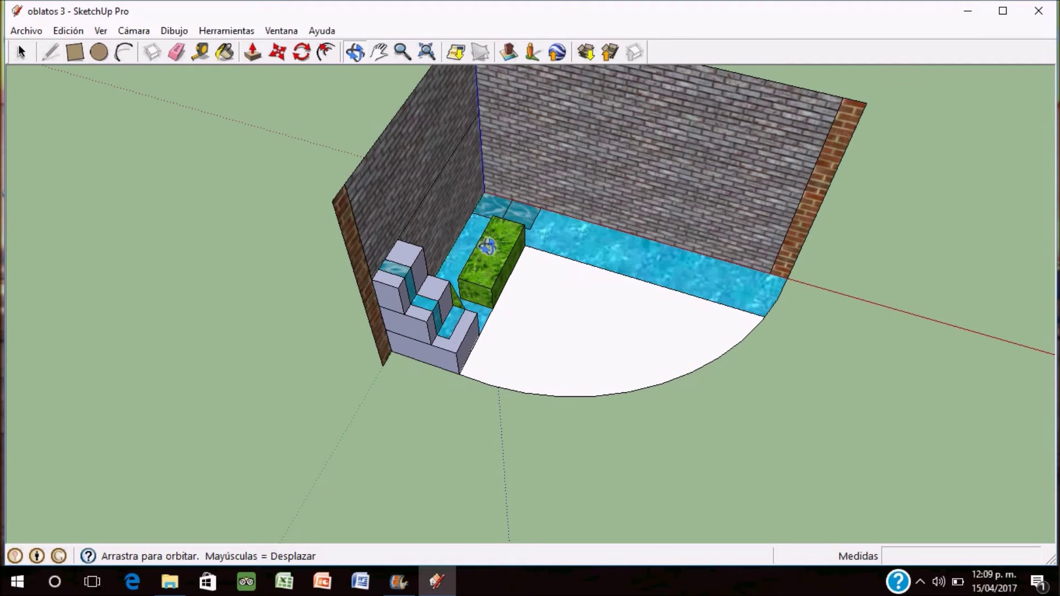
mouse_move(516, 272)
mouse_down()
mouse_move(578, 199)
mouse_move(671, 166)
mouse_move(530, 170)
mouse_move(525, 151)
mouse_move(495, 170)
mouse_move(450, 147)
mouse_move(523, 113)
mouse_up()
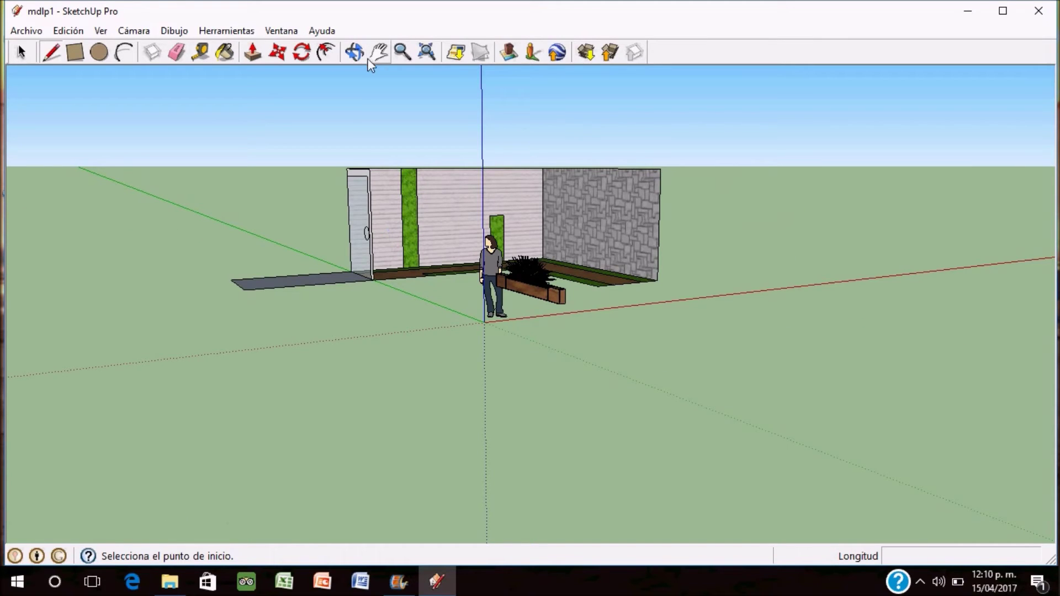
Orbit the mdlp1 garden patio from higher, near top-down angles, then return to oblatos 3.
click(354, 52)
mouse_move(419, 374)
mouse_down()
mouse_move(536, 423)
mouse_move(511, 428)
mouse_up()
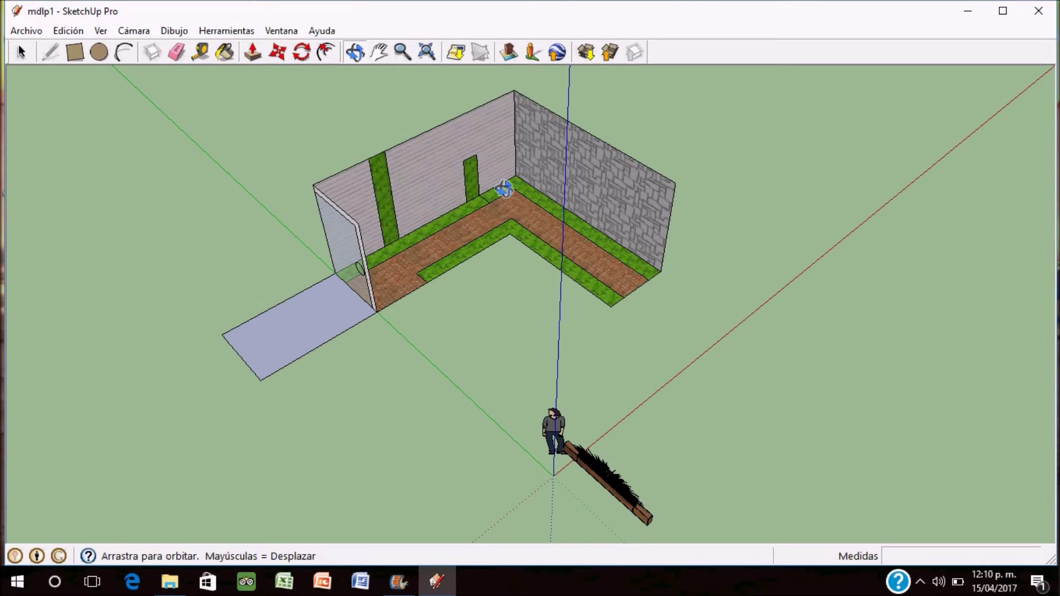
mouse_move(487, 212)
mouse_down()
mouse_move(554, 142)
mouse_move(650, 71)
mouse_move(627, 132)
mouse_move(698, 89)
mouse_move(648, 97)
mouse_up()
mouse_move(594, 229)
mouse_down()
mouse_move(606, 204)
mouse_move(439, 276)
mouse_move(438, 267)
mouse_up()
drag(391, 324, 376, 315)
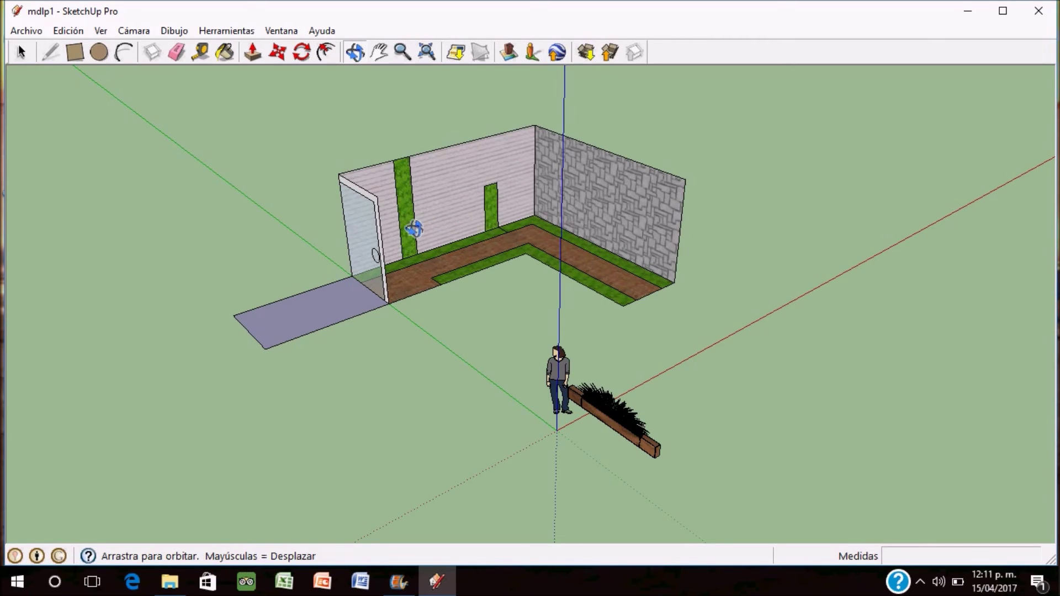
mouse_move(410, 202)
mouse_down()
mouse_move(686, 174)
mouse_move(575, 230)
mouse_move(597, 140)
mouse_up()
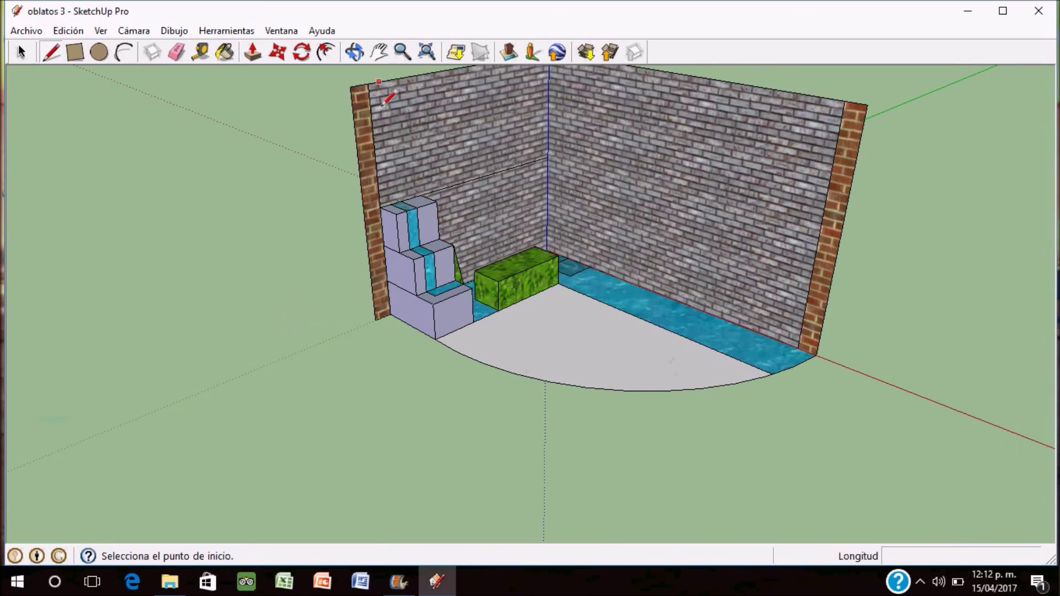
click(356, 52)
Rotate oblatos 3 to face the long brick wall, stepped fountain at left.
drag(392, 212, 480, 185)
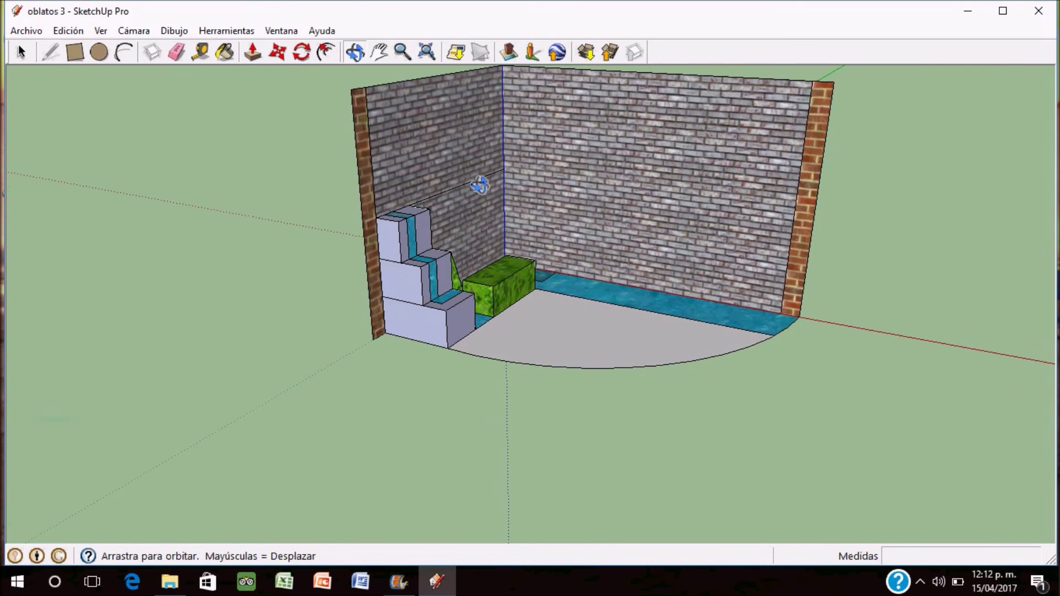